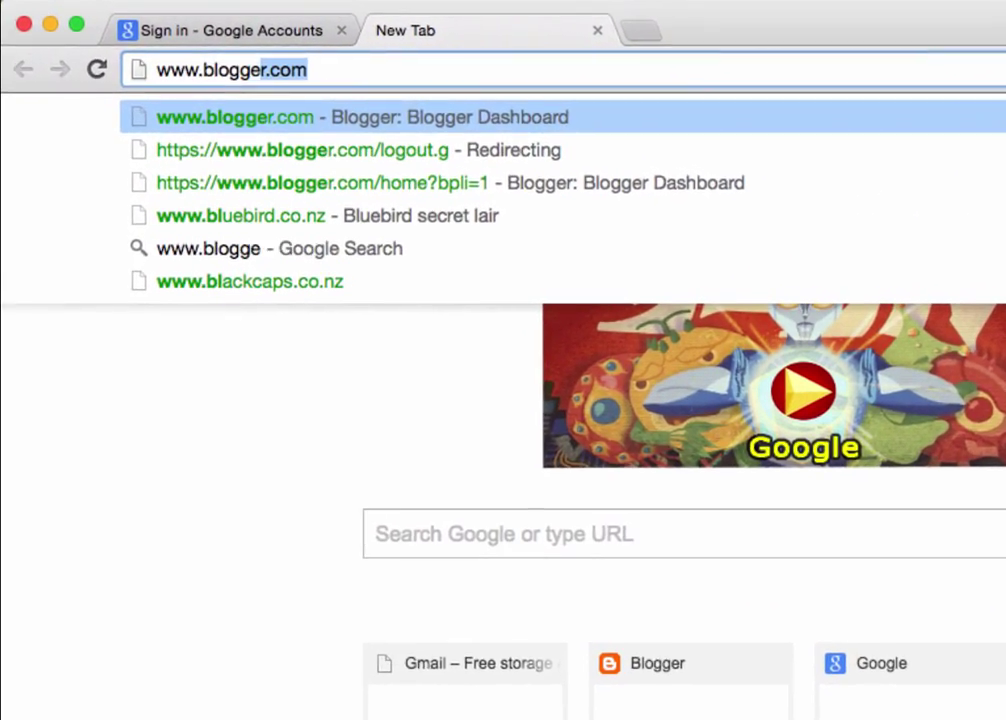
text(r.com)
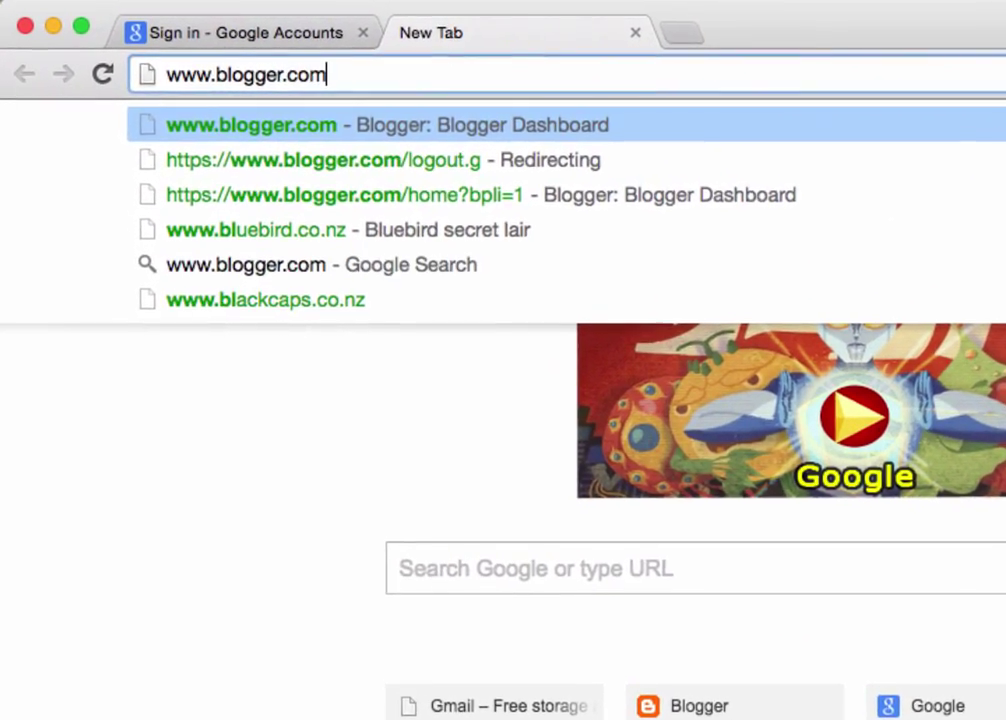
key(Return)
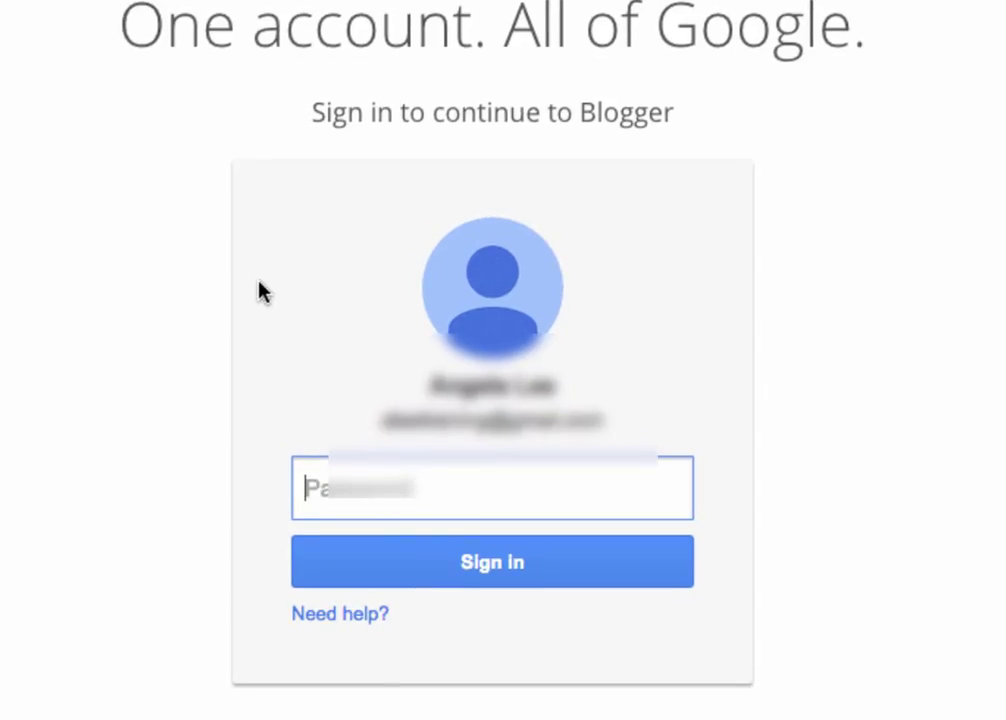
text(•••••••)
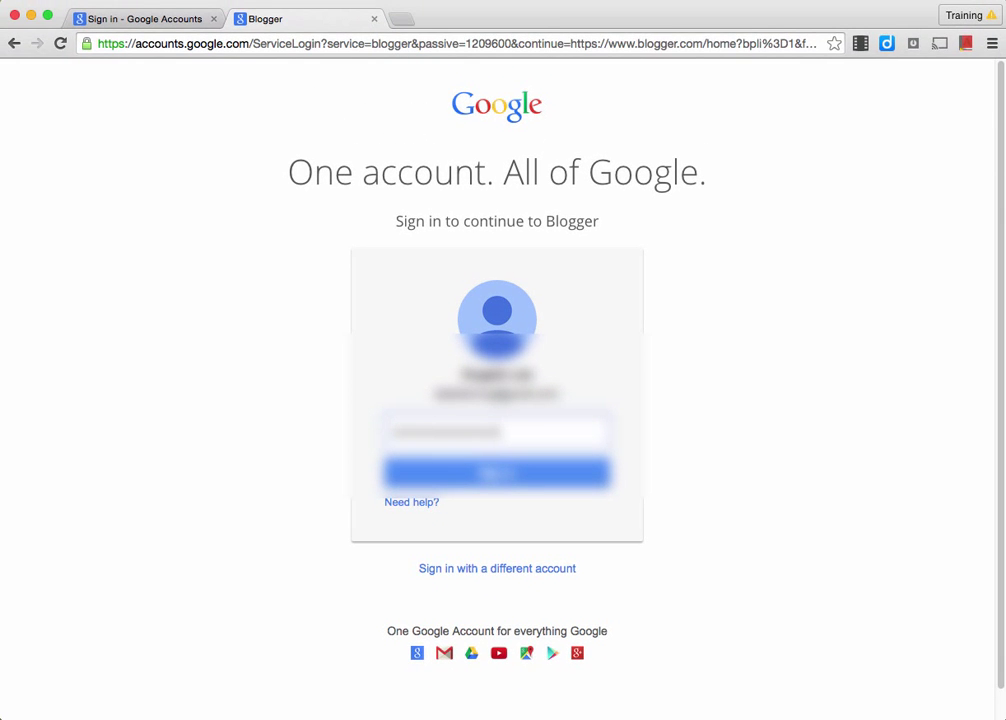
key(Return)
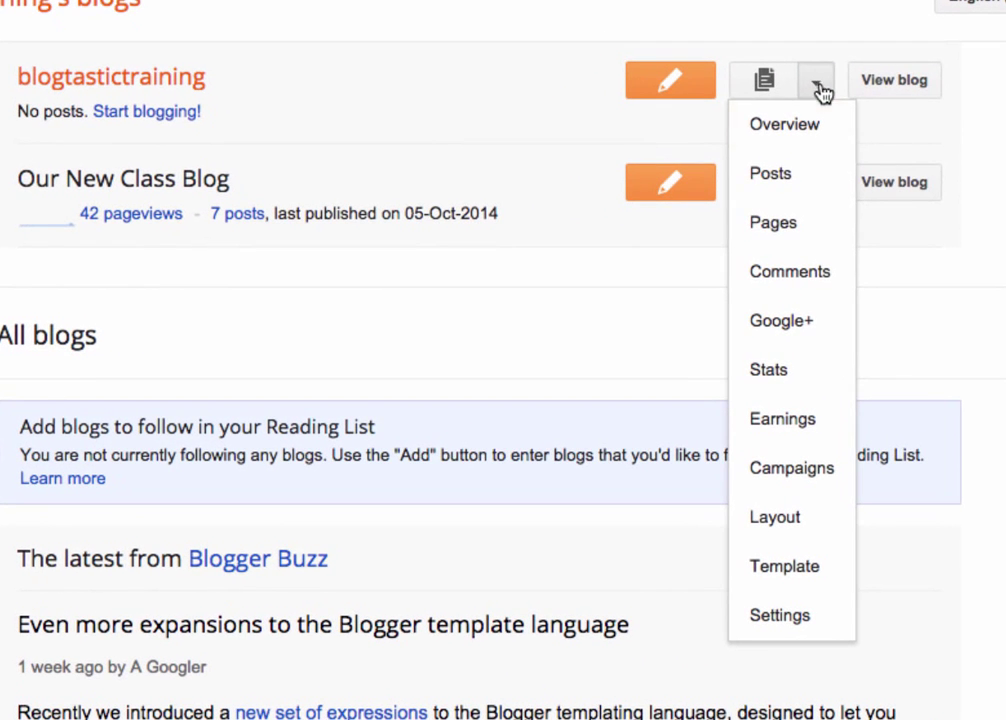
Choose Layout from blogtastictraining's dashboard dropdown to see its gadget sections
click(790, 535)
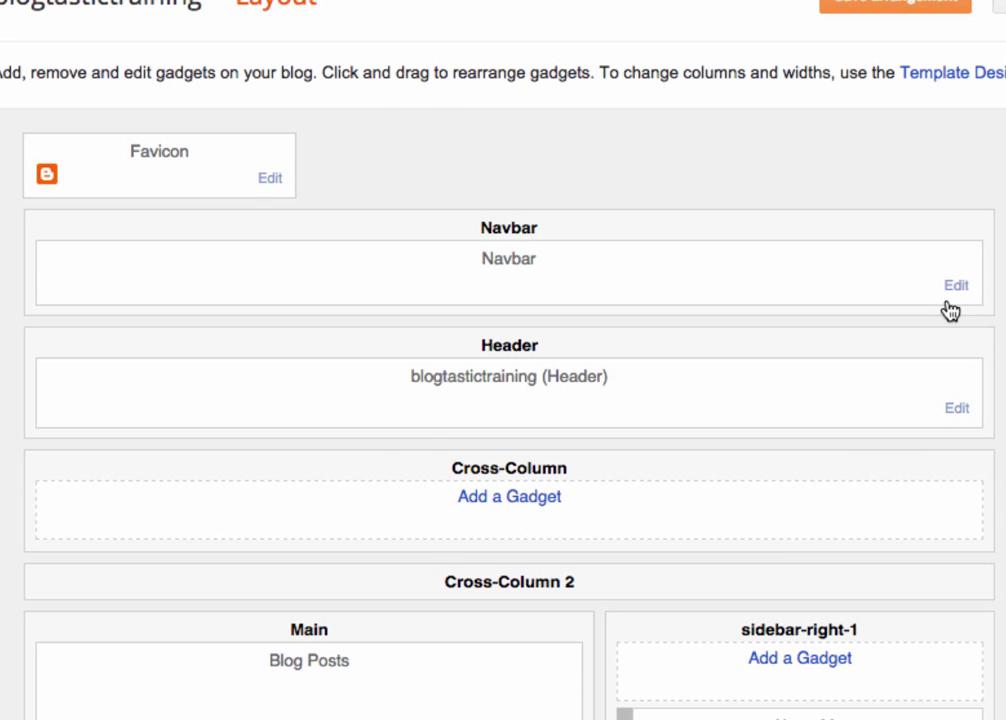
Set the Navbar gadget to Off, save it and the layout arrangement, then view the blog
click(956, 286)
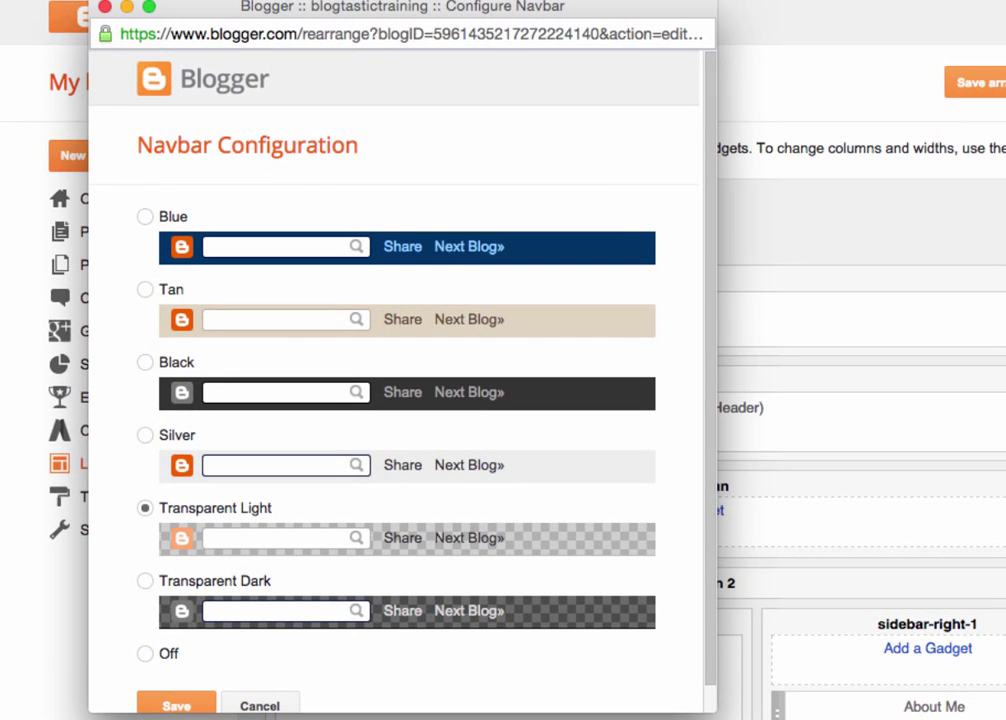
click(145, 653)
scroll(190, 670, down, 1)
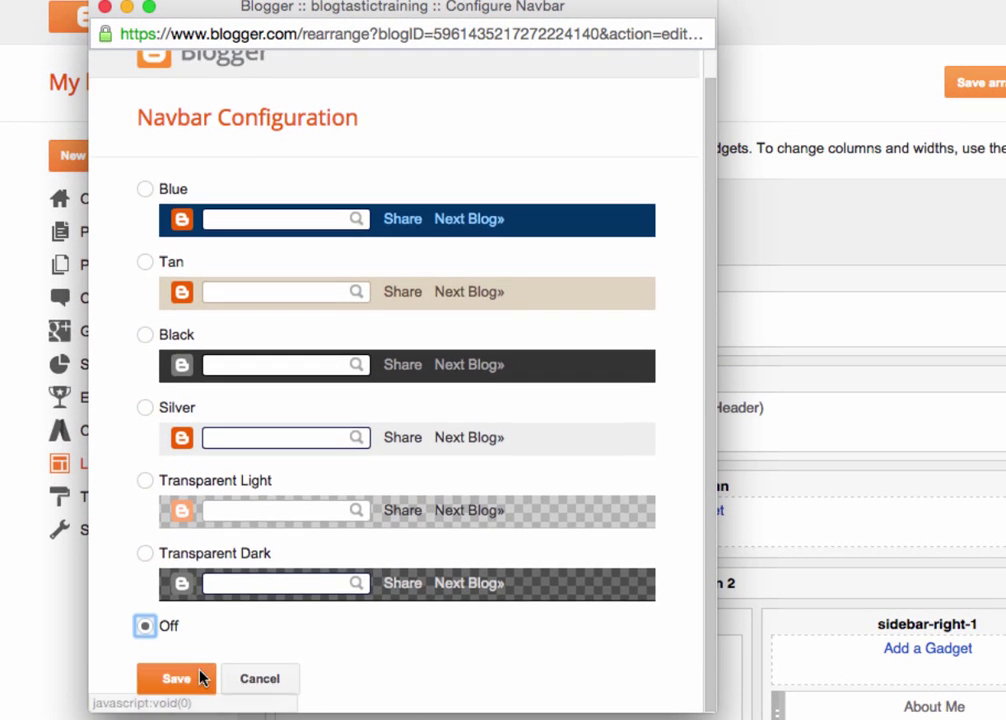
click(188, 679)
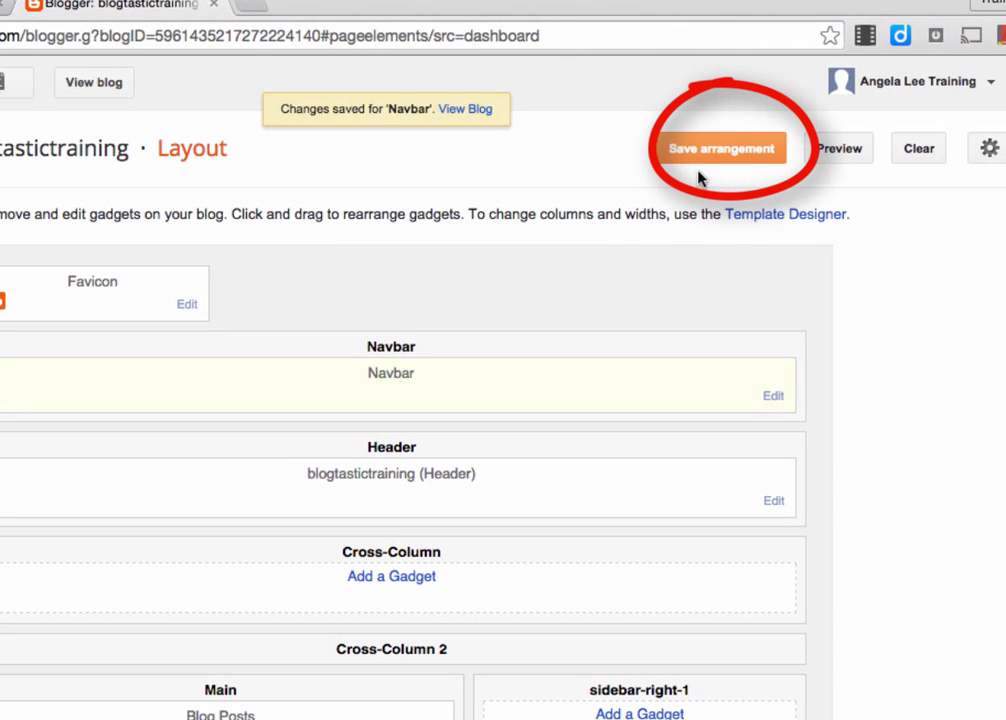
click(703, 158)
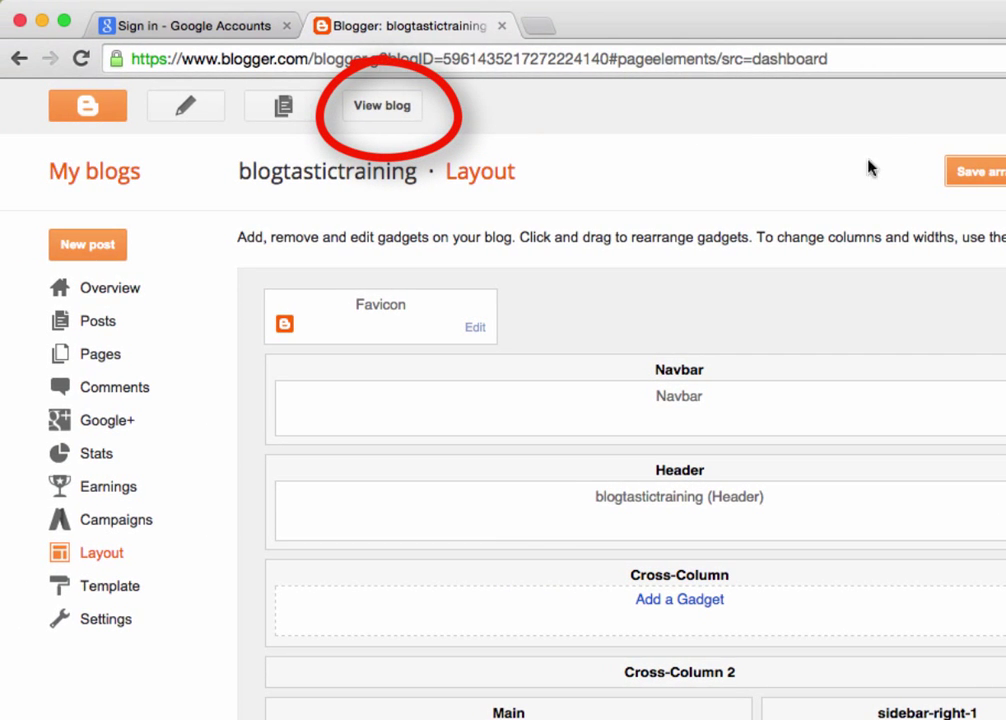
click(390, 105)
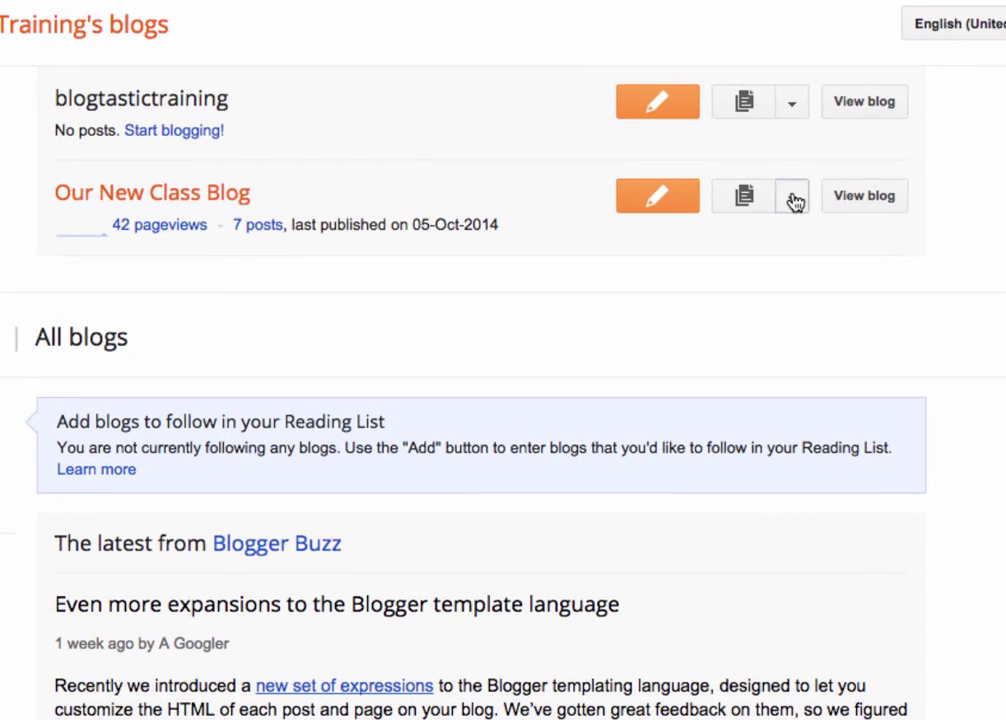
Open Our New Class Blog's Settings and move through Posts and comments to Mobile and email
click(791, 196)
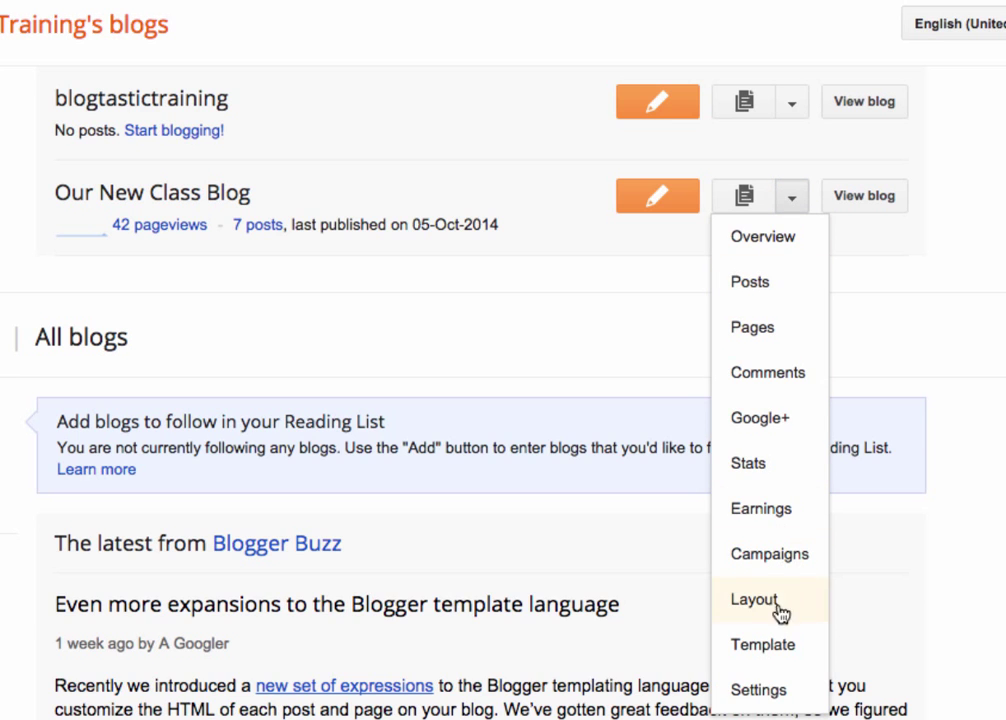
click(791, 708)
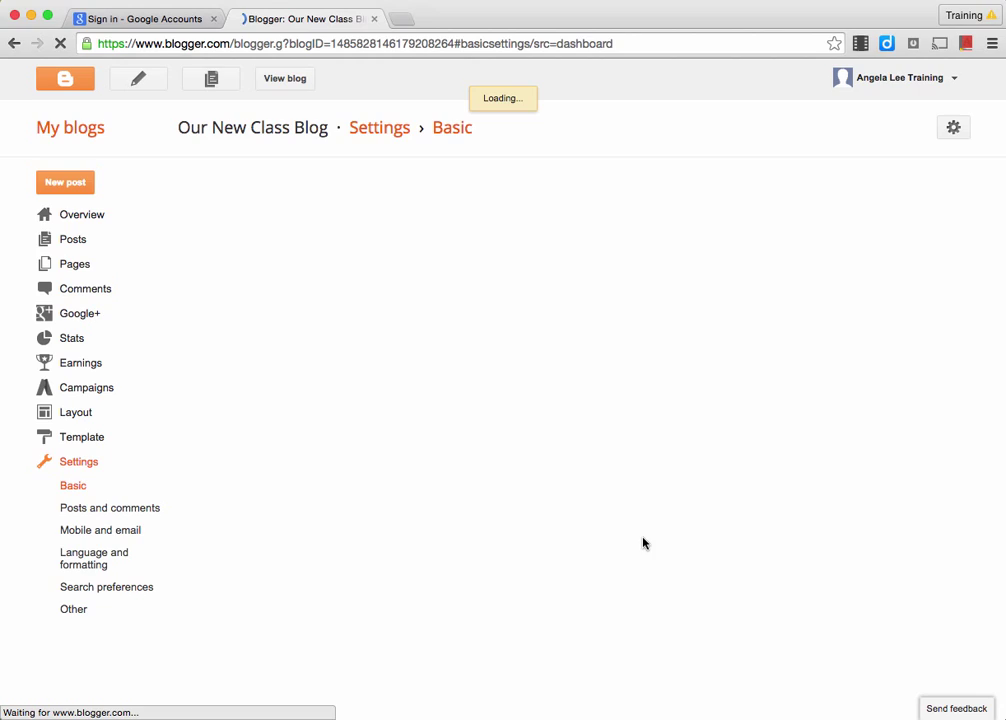
click(110, 508)
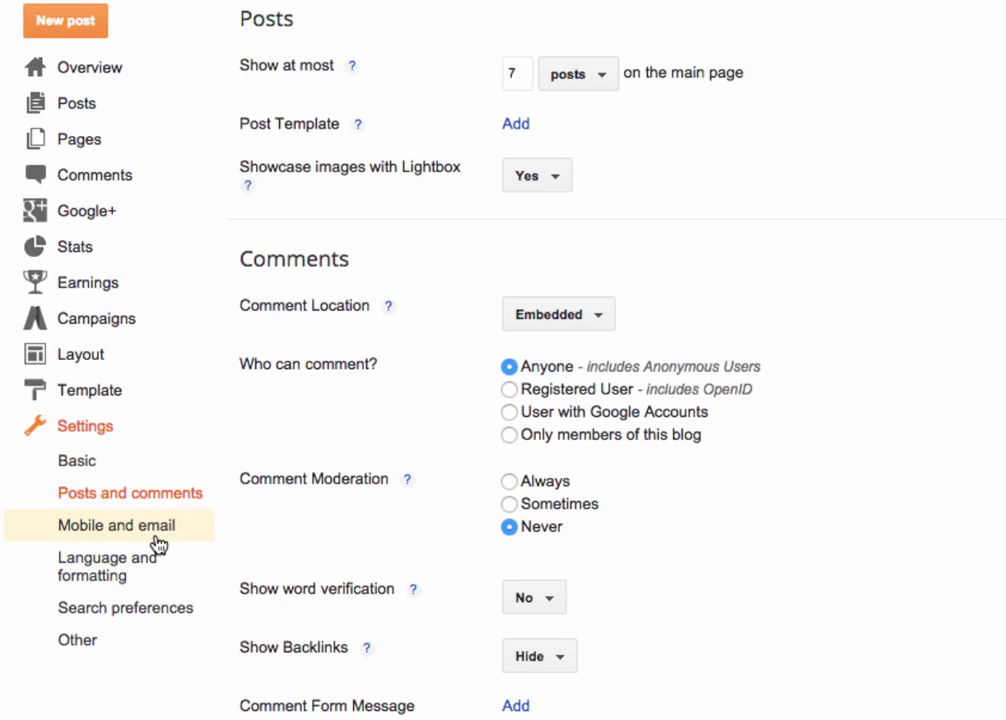
click(155, 540)
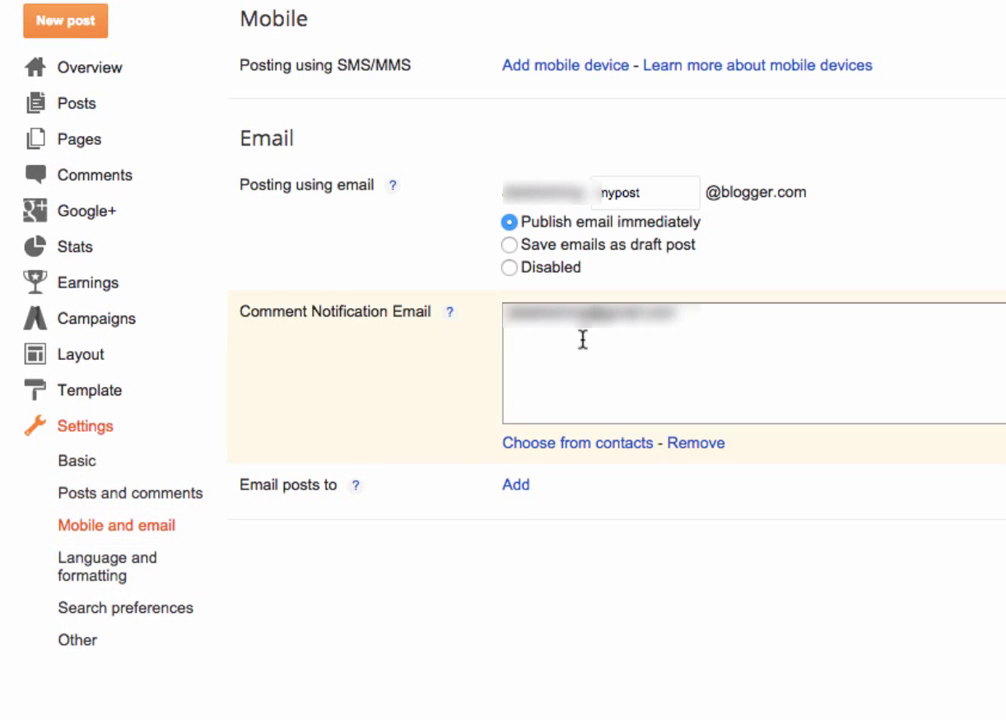
Rename the posting email to 'bloggging', disable it, add a comment notification address, and save
double_click(633, 182)
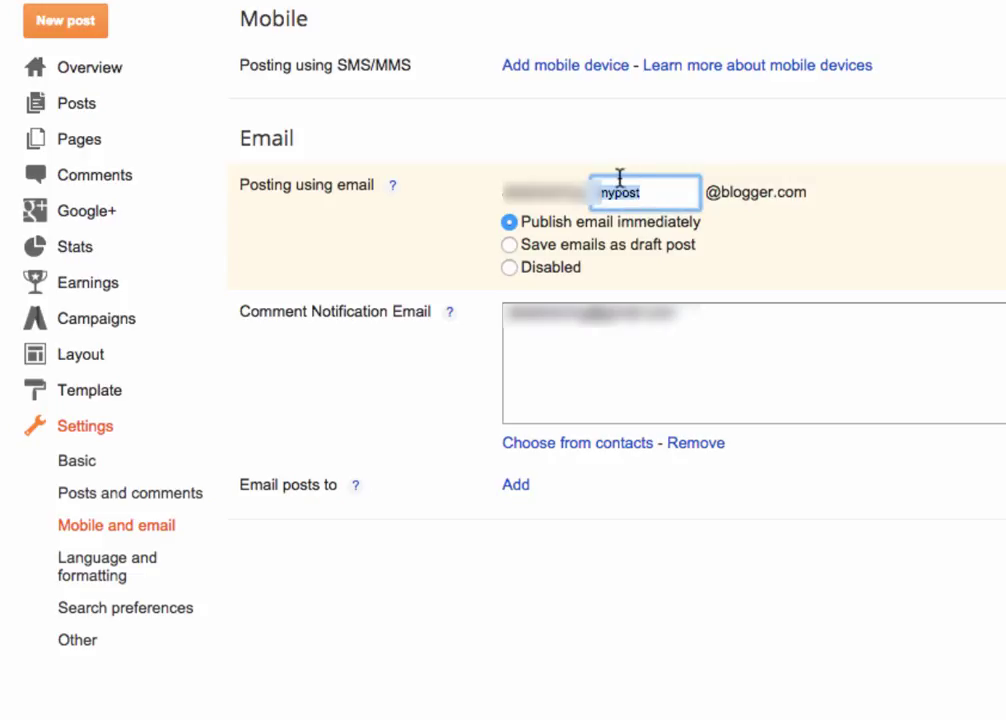
text(bloggg)
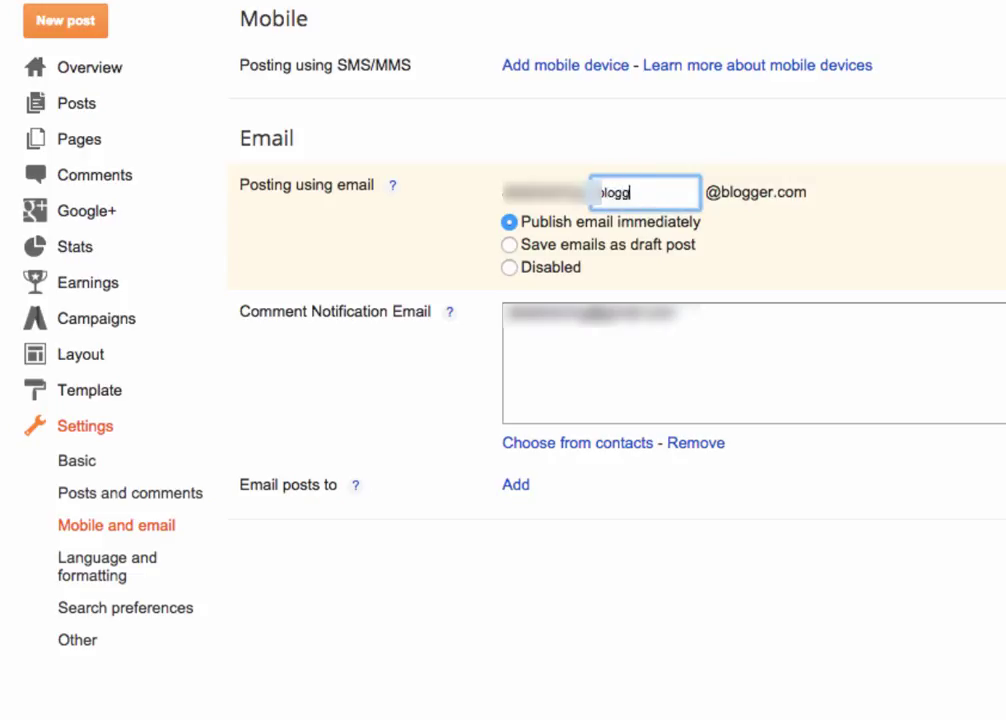
text(ing)
click(516, 253)
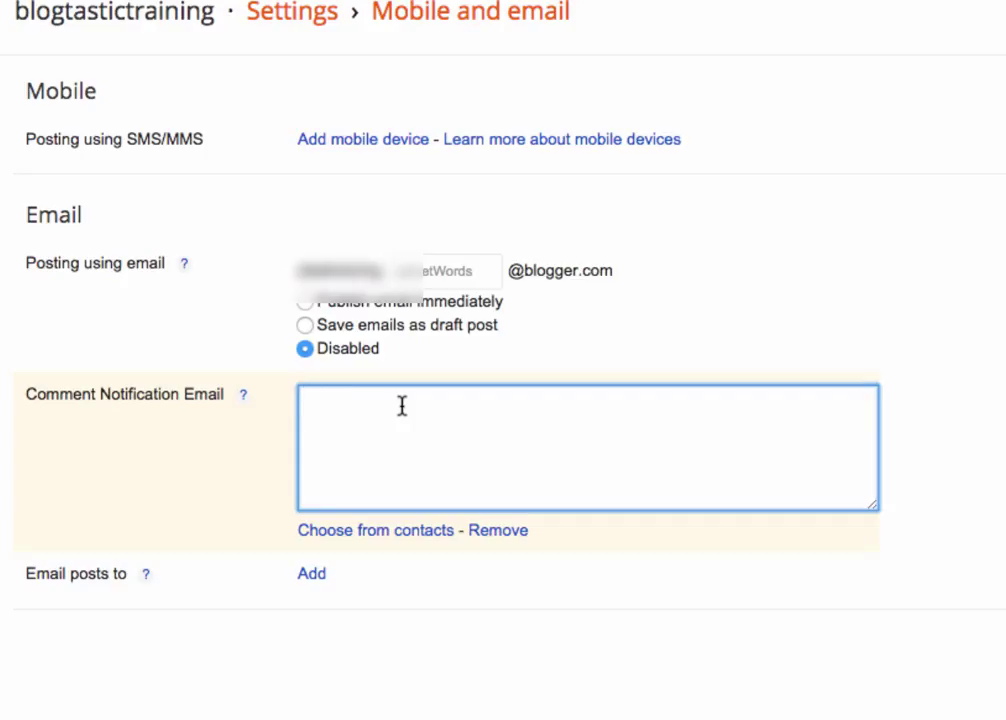
text(myemaila)
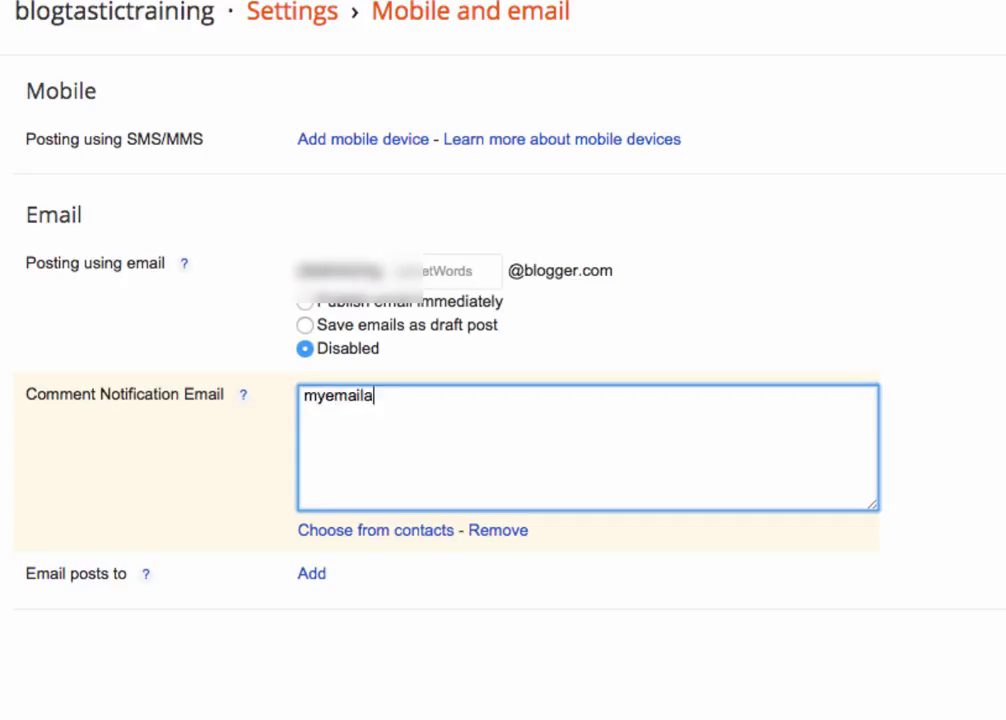
text(ddress@email.co)
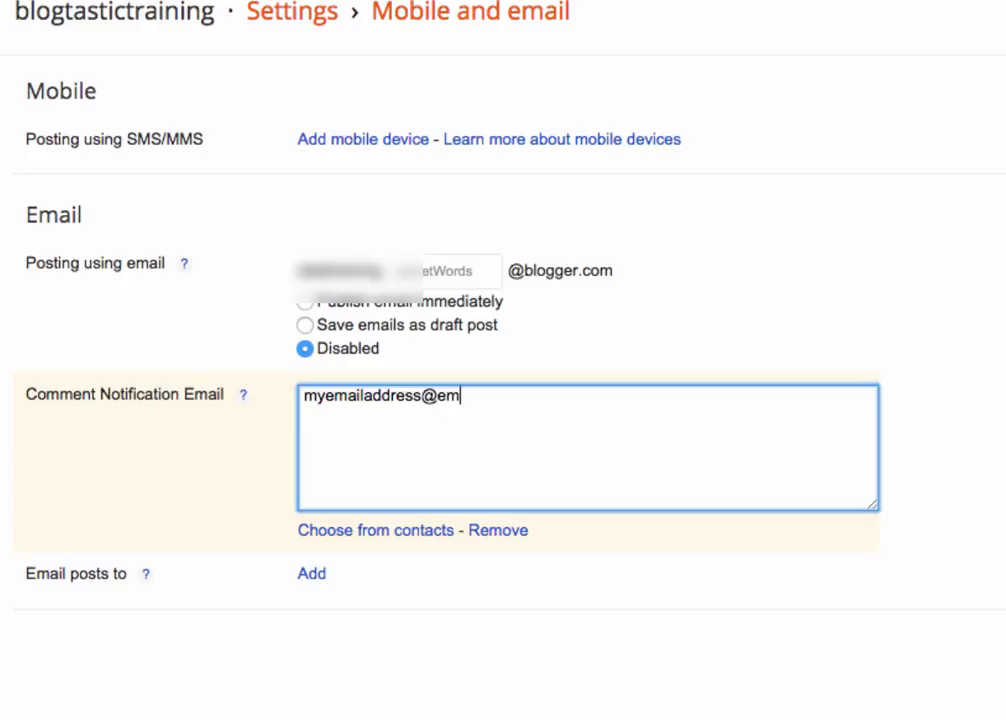
text(m)
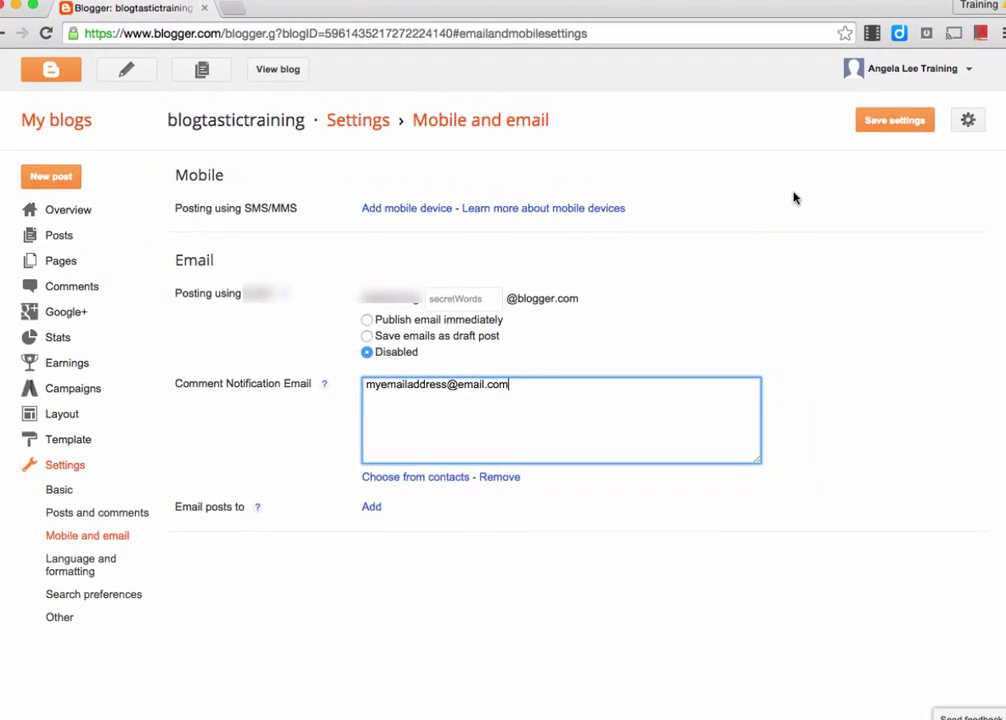
click(868, 126)
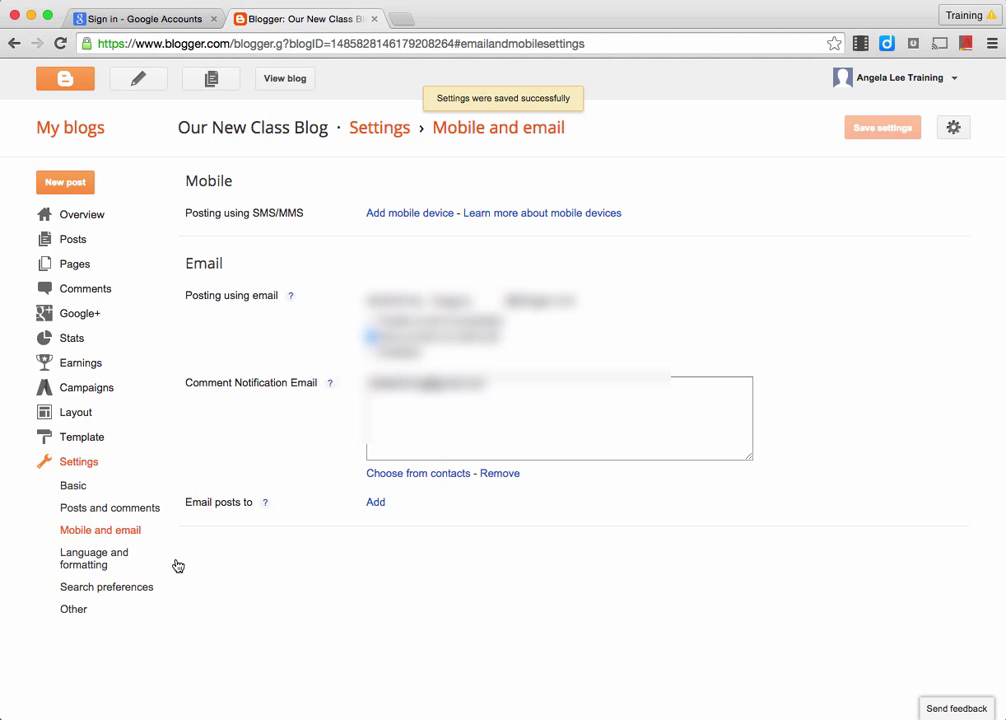
In Language and formatting, set the blog time zone to (GMT+12:00) Auckland
click(143, 510)
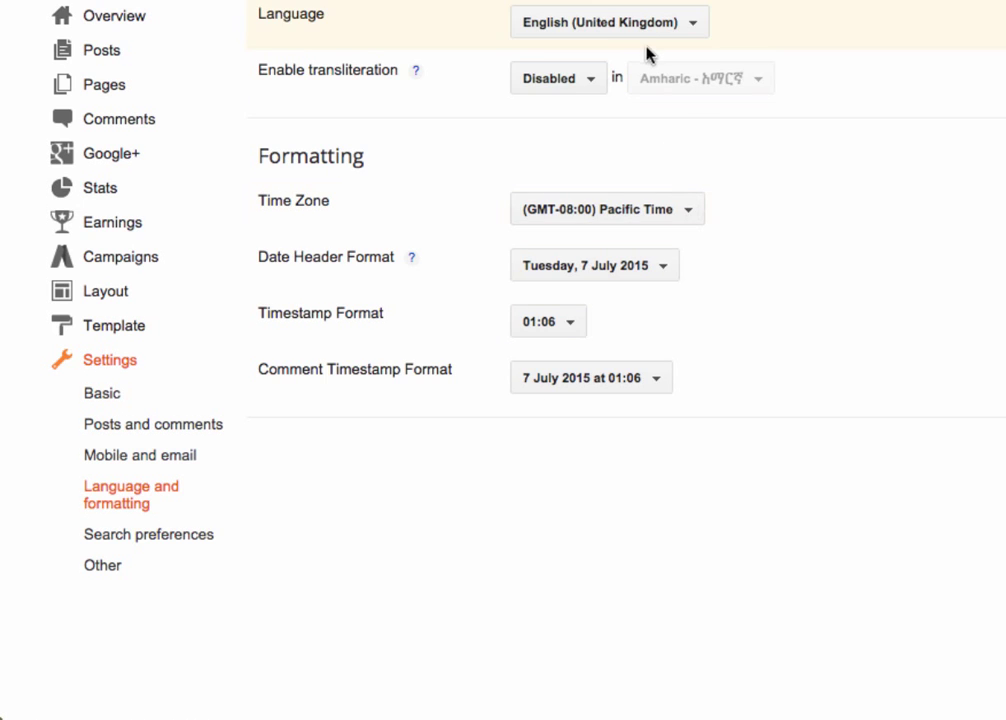
click(647, 40)
click(643, 40)
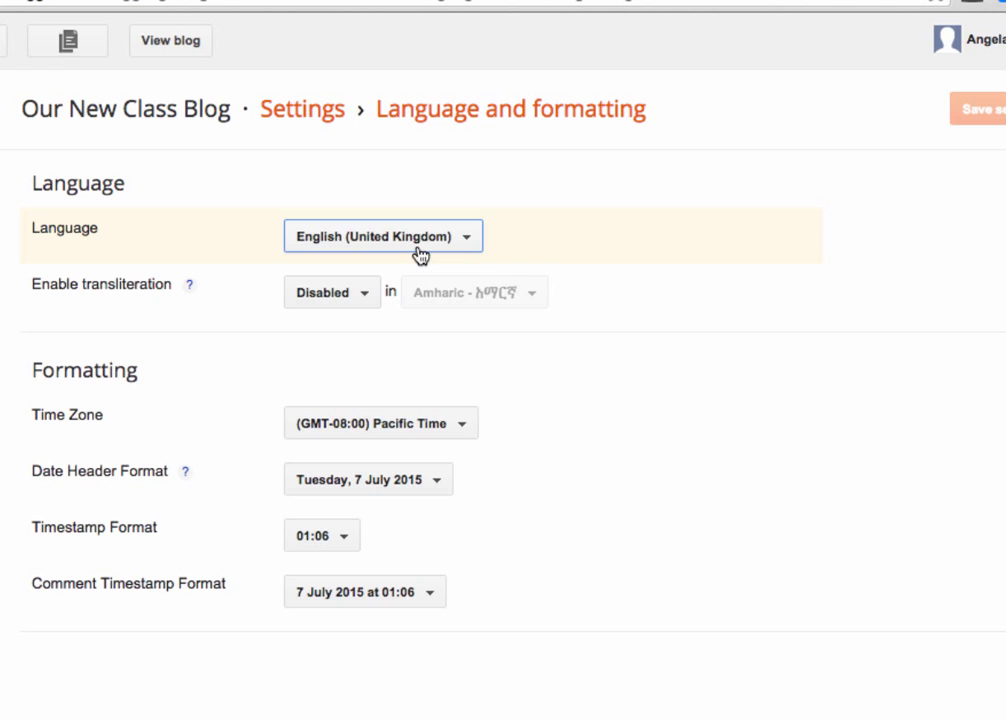
click(426, 441)
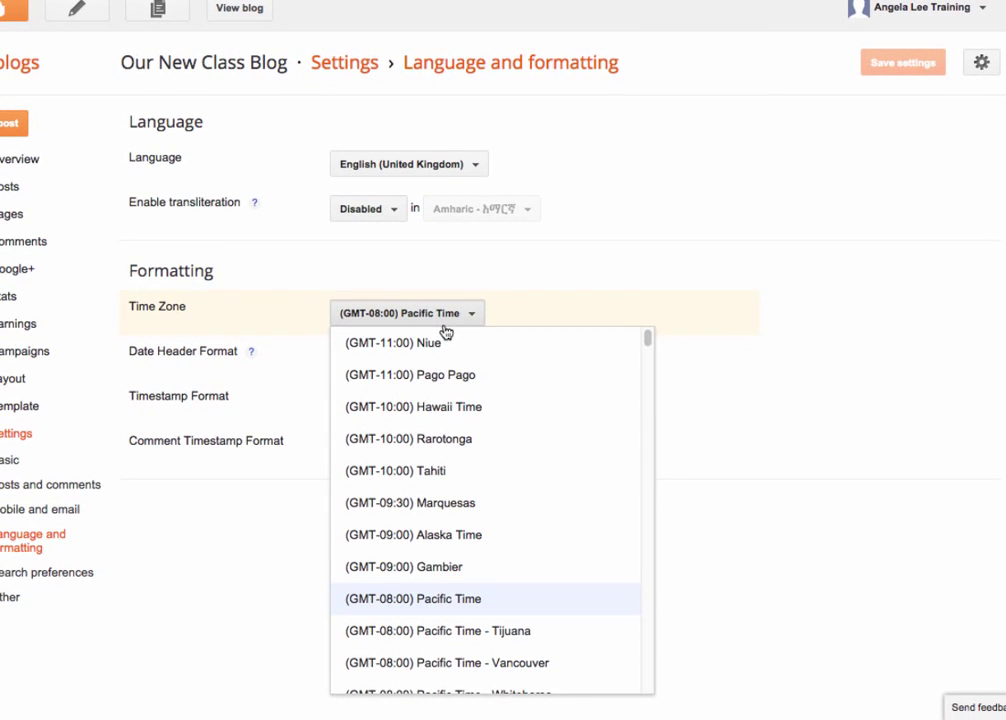
scroll(458, 404, down, 20)
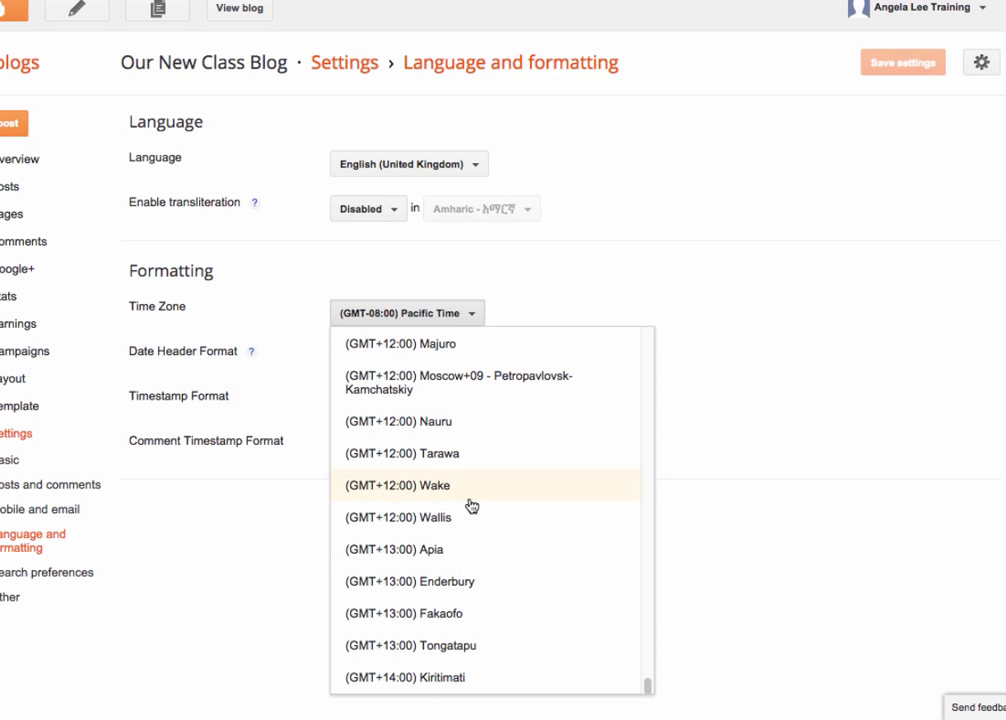
scroll(471, 506, up, 5)
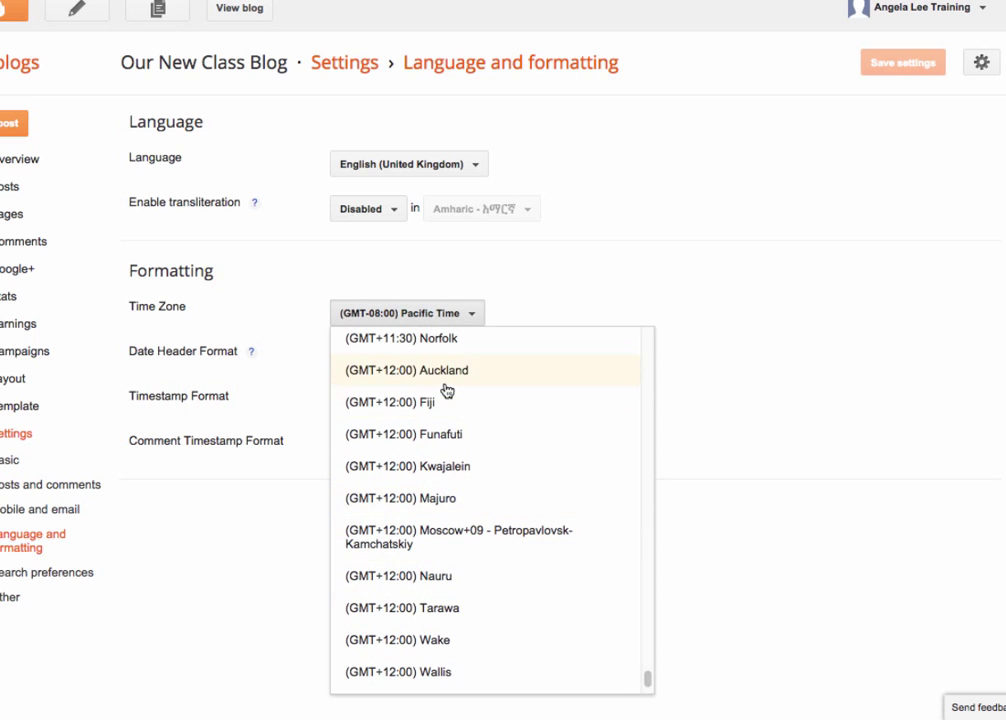
click(446, 384)
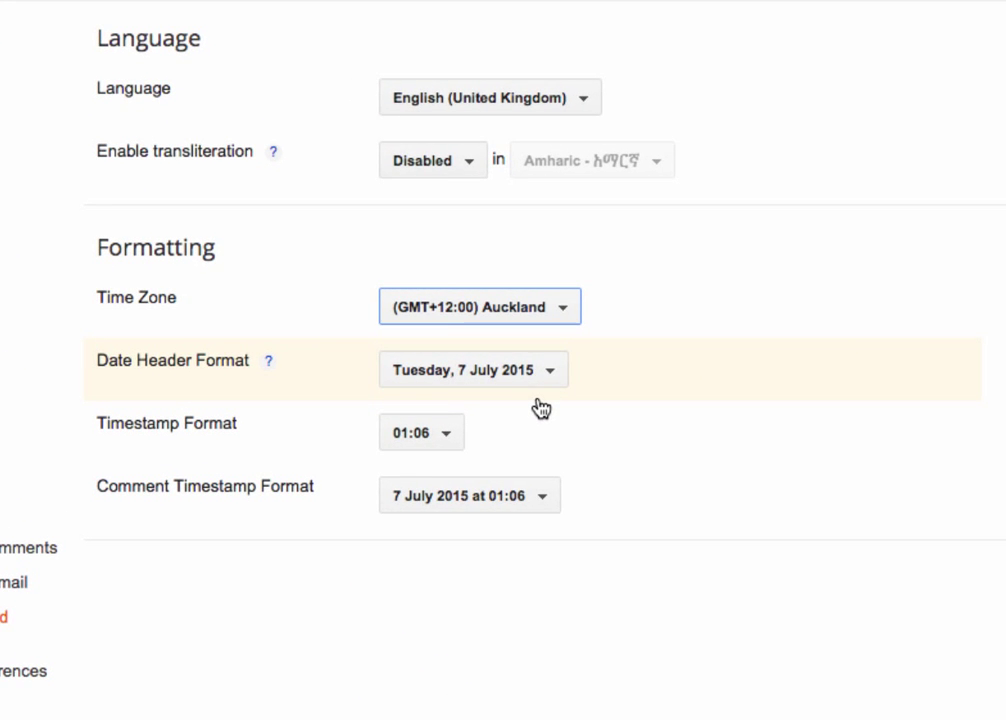
Set post and comment timestamps to the 7/07/2015 01:06:17 a.m. format and save
click(546, 381)
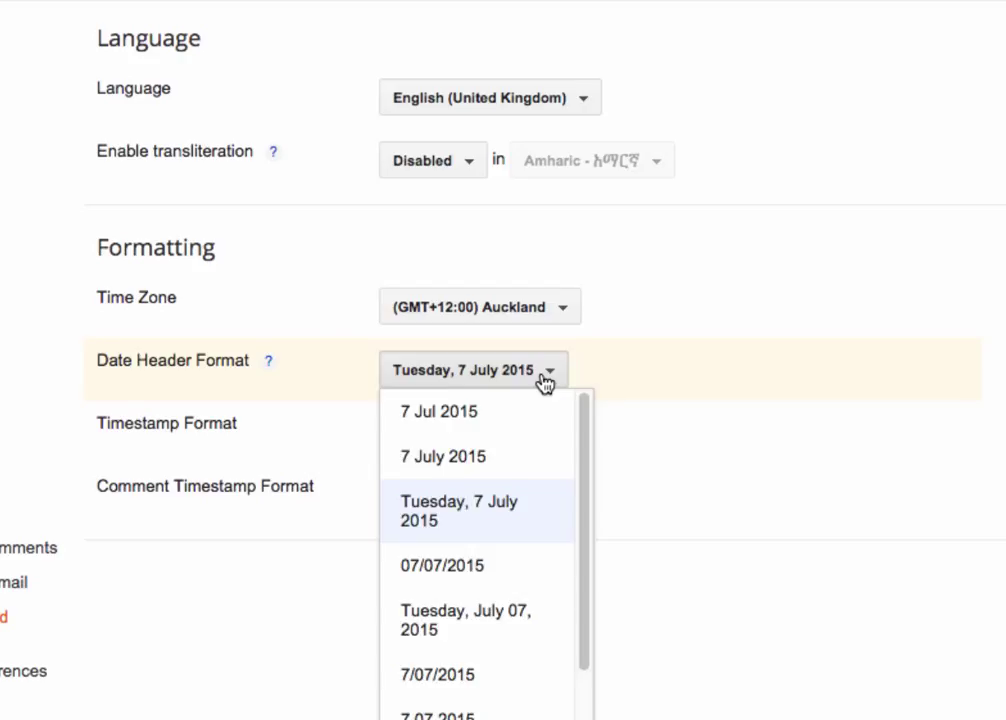
click(546, 381)
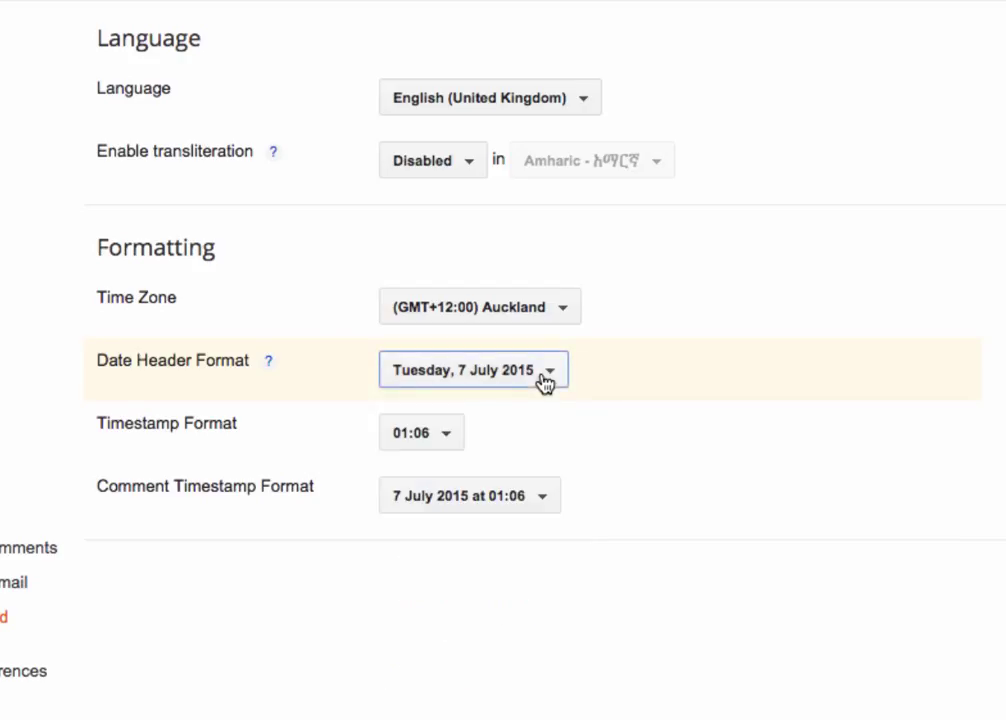
click(451, 431)
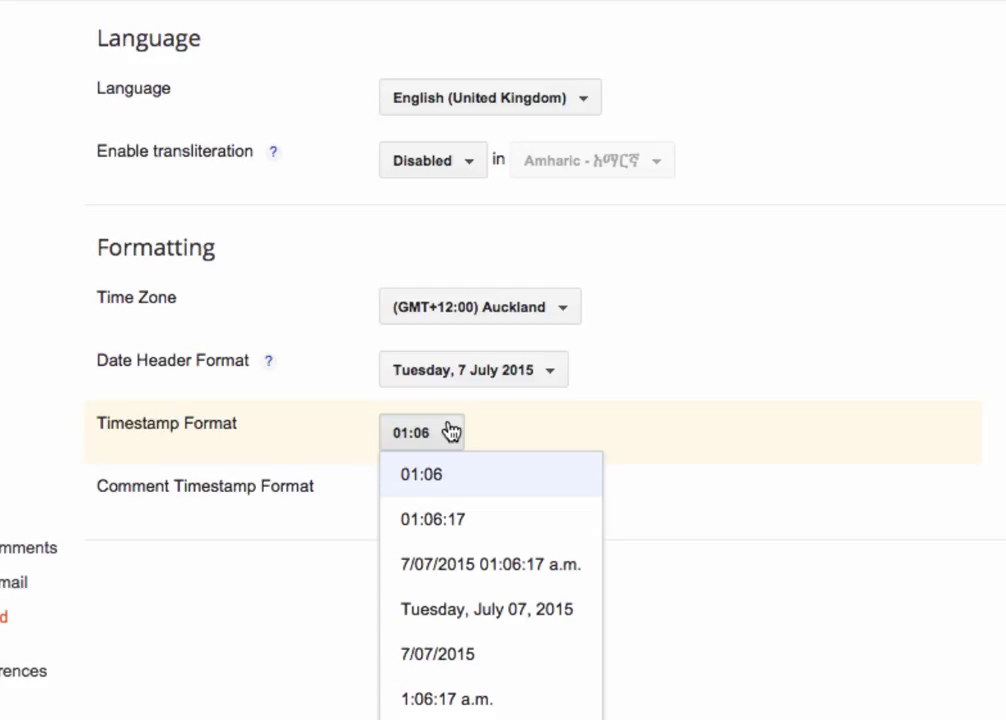
click(469, 575)
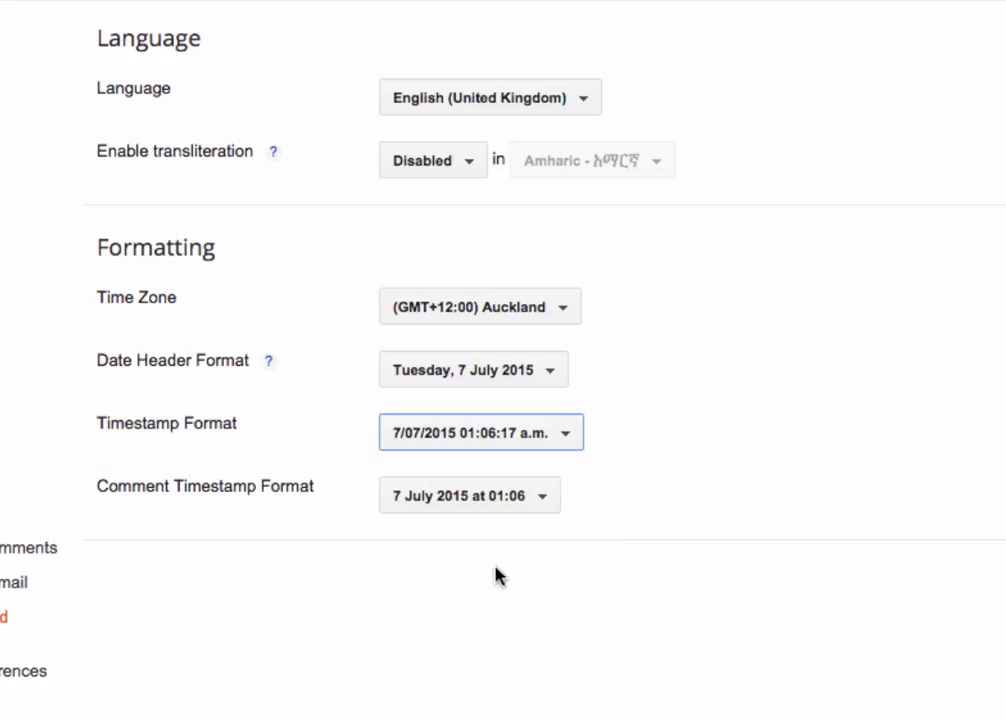
click(516, 510)
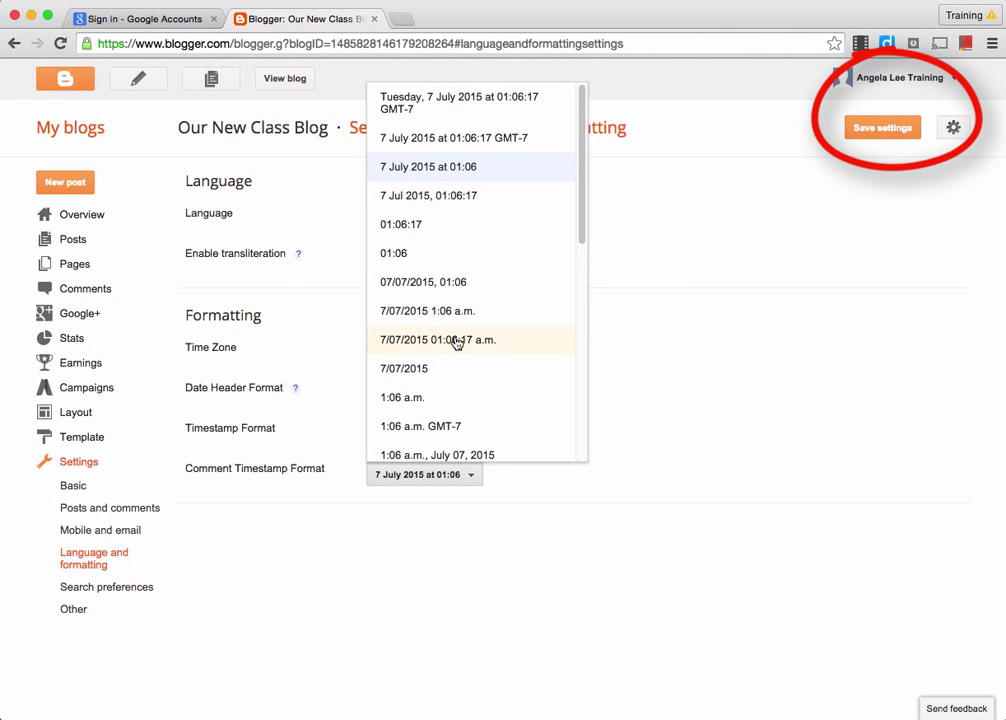
click(455, 342)
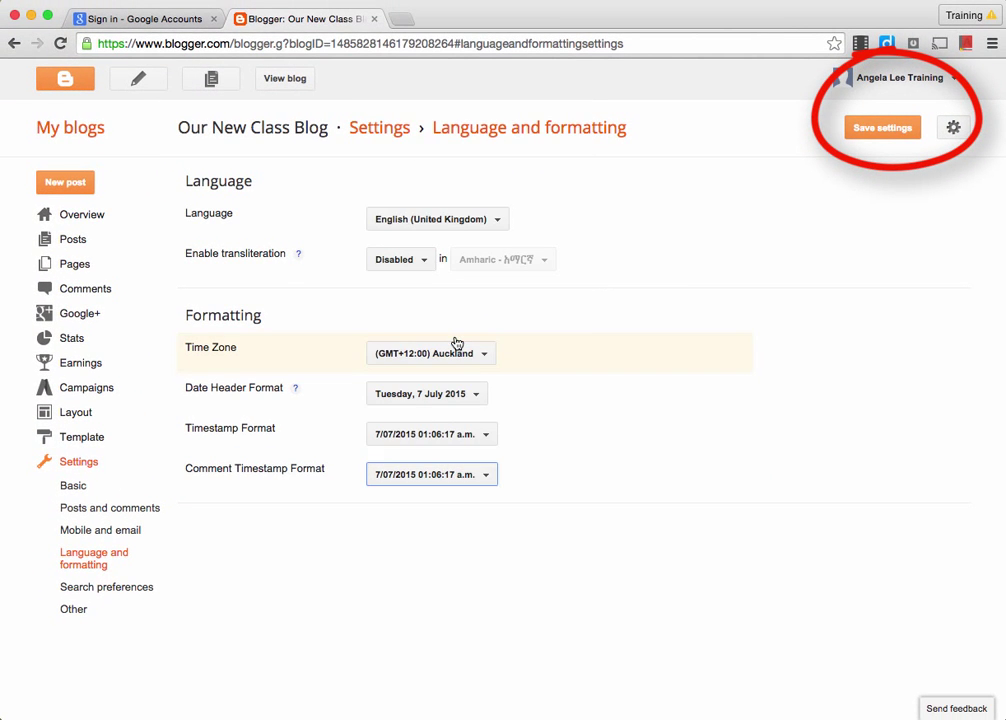
click(865, 136)
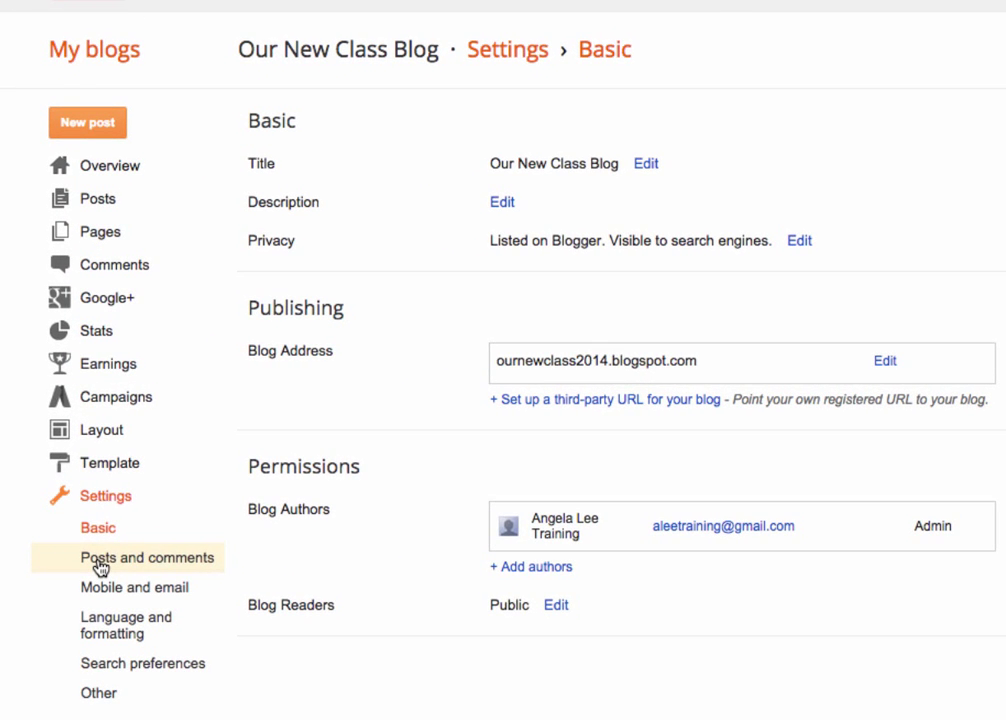
In Posts and comments, let Anyone comment, set word verification to No, and save
click(101, 567)
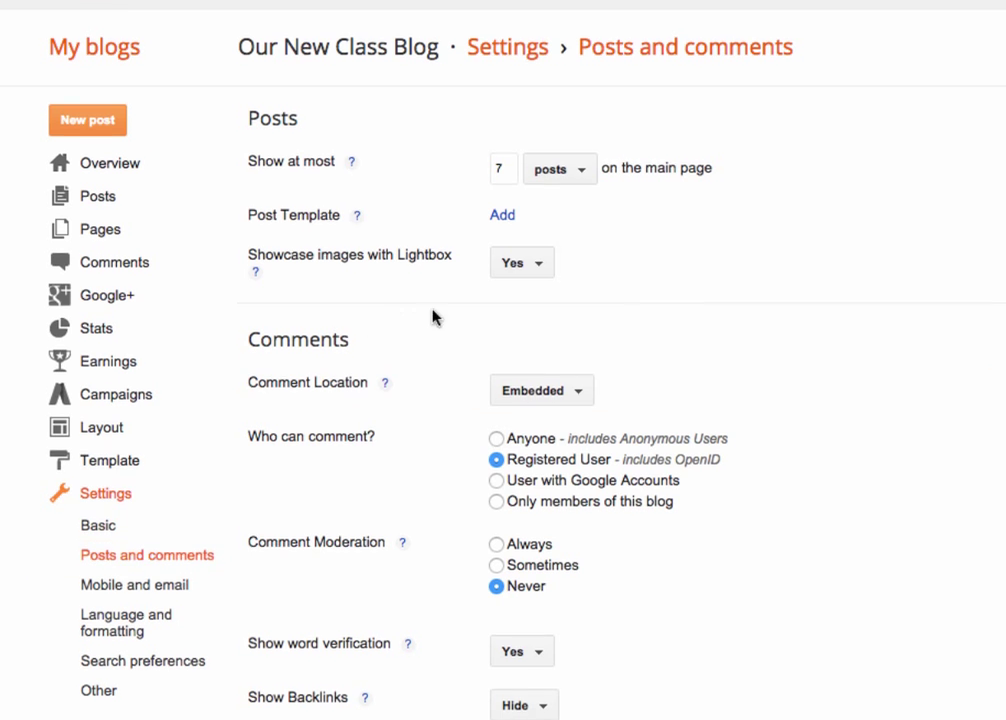
scroll(433, 316, down, 3)
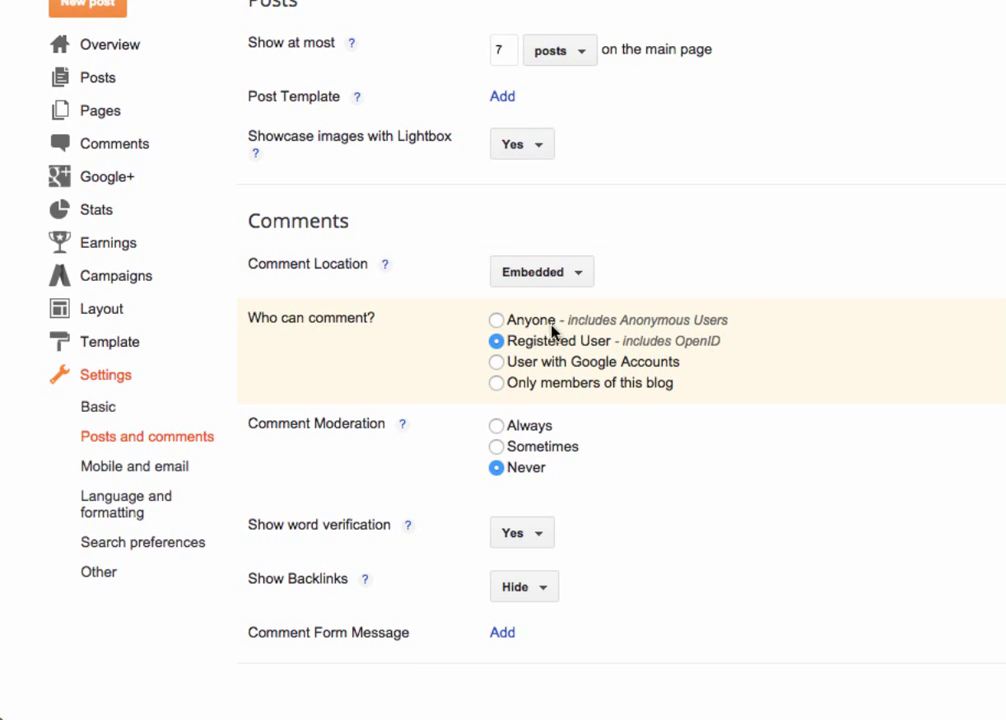
click(499, 322)
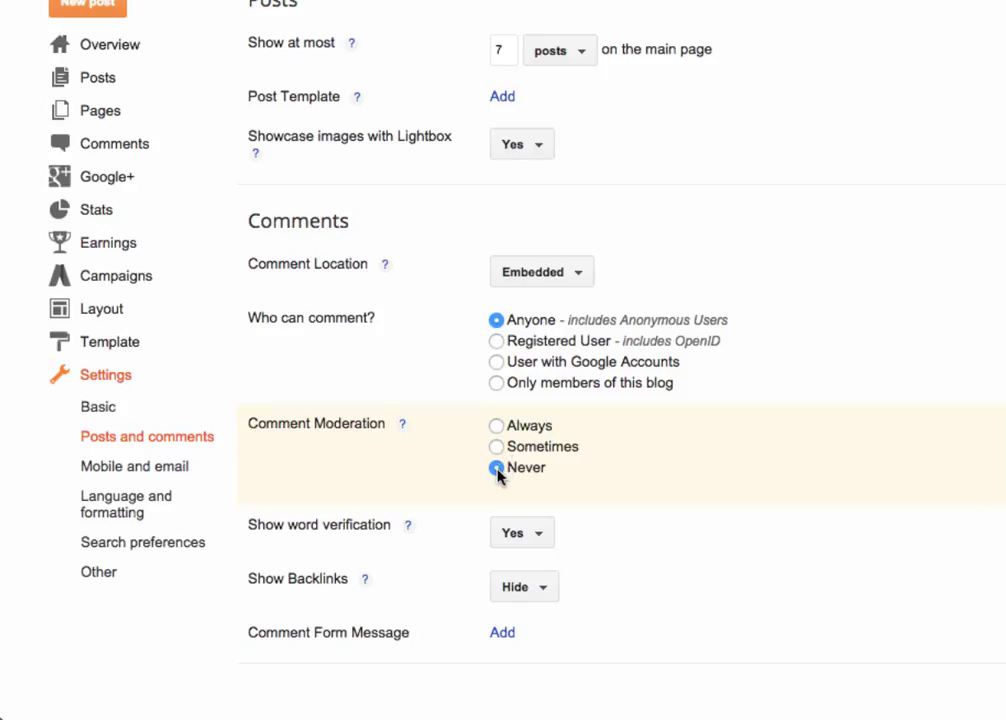
click(523, 541)
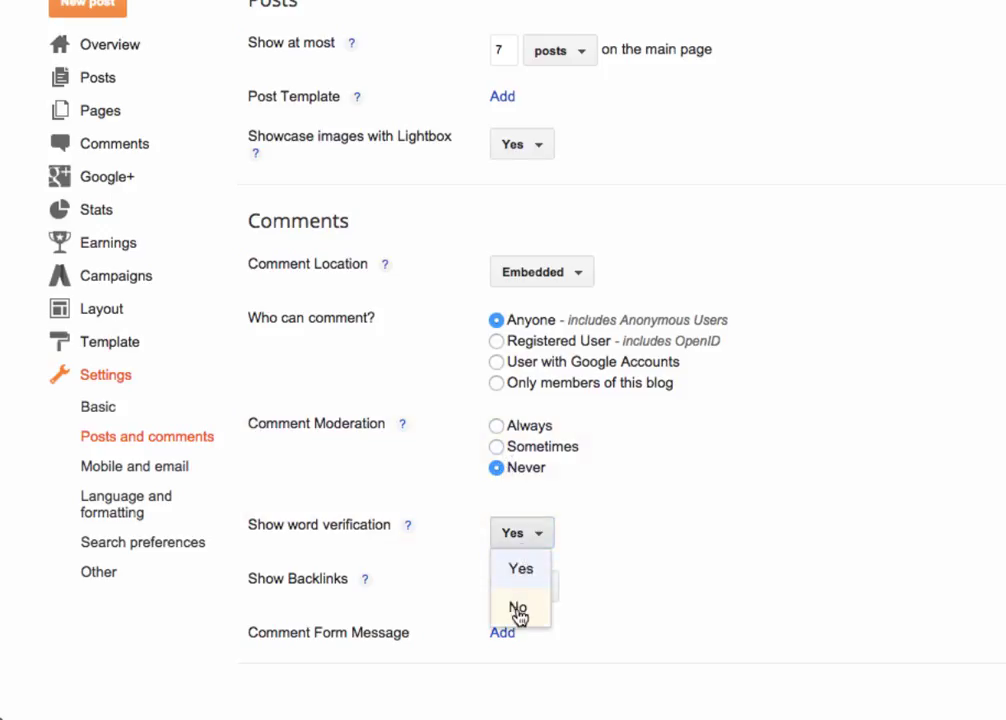
click(518, 609)
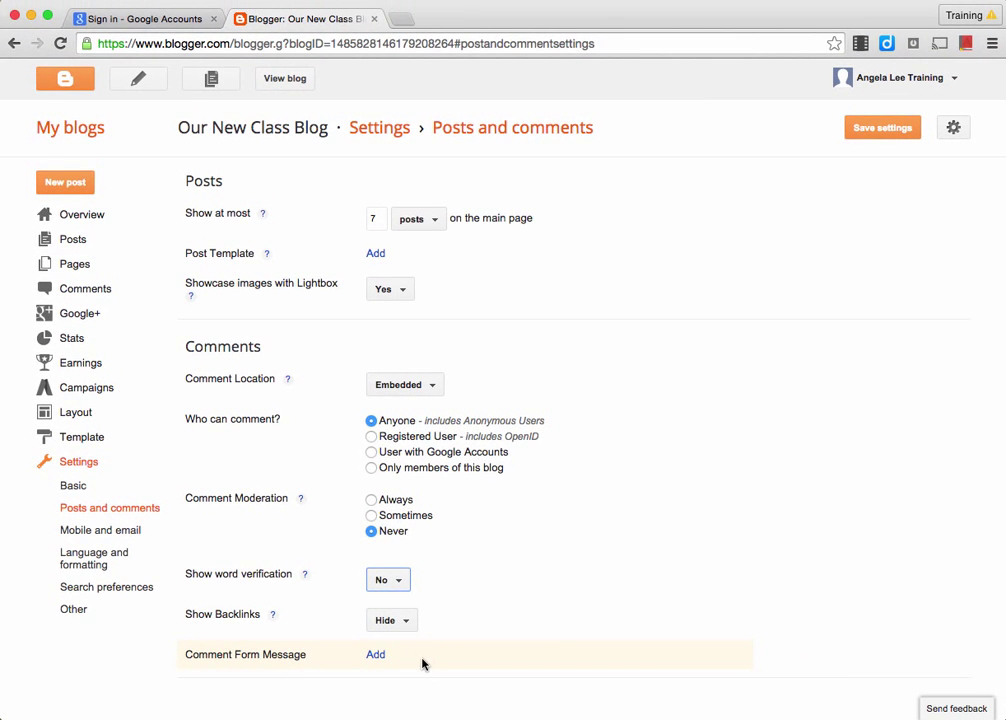
click(867, 140)
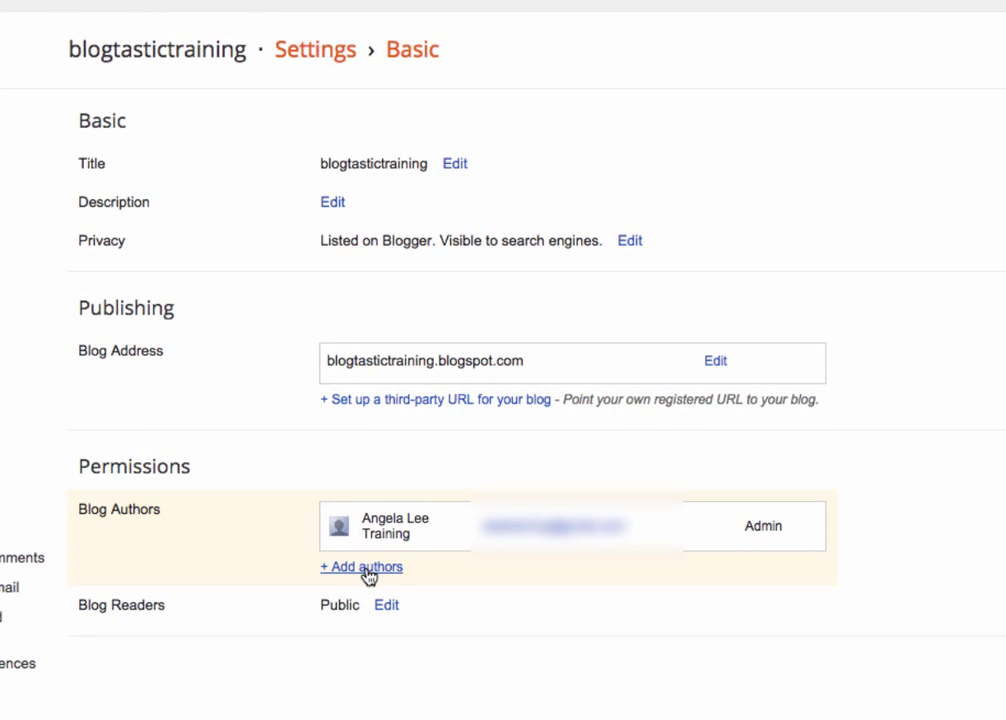
Invite a new author by entering their e-mail address, then change their role to Admin
click(367, 575)
click(385, 596)
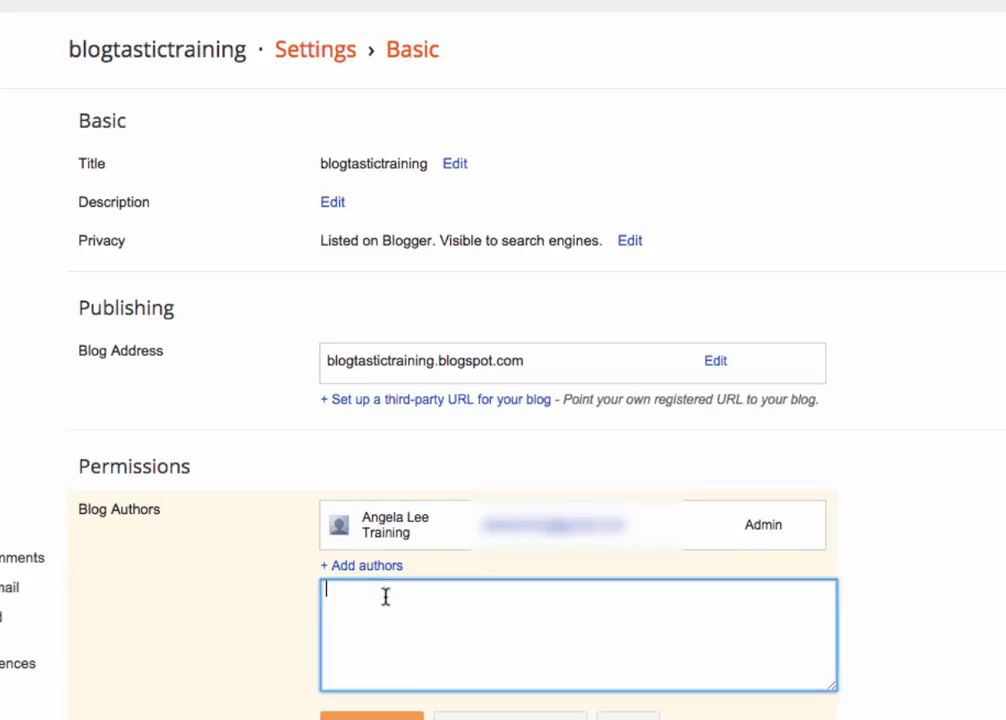
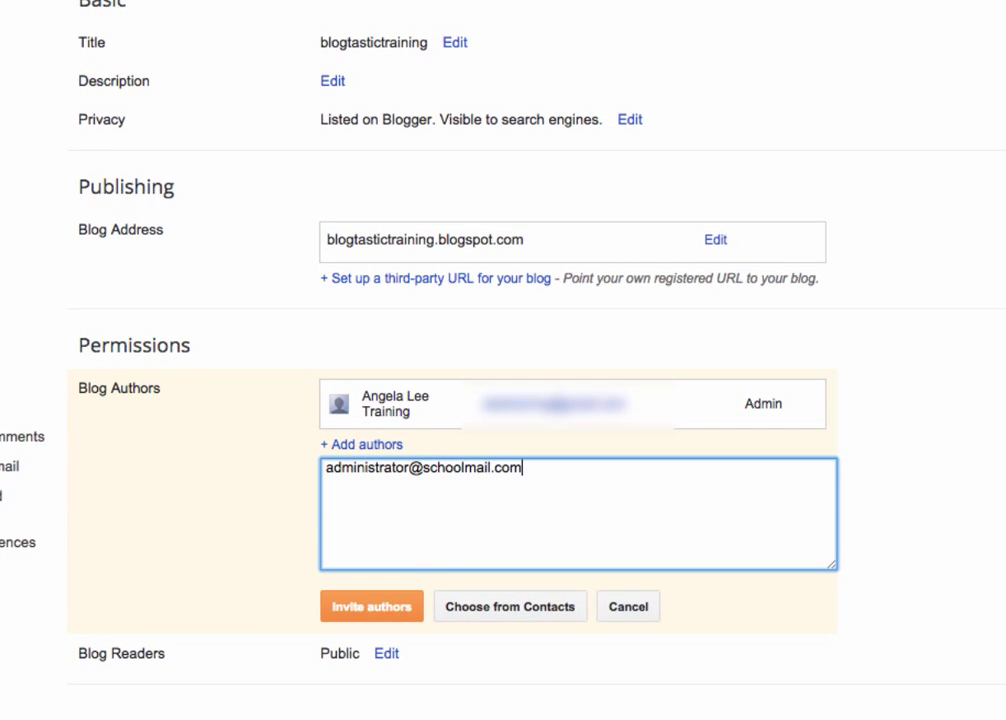
click(372, 607)
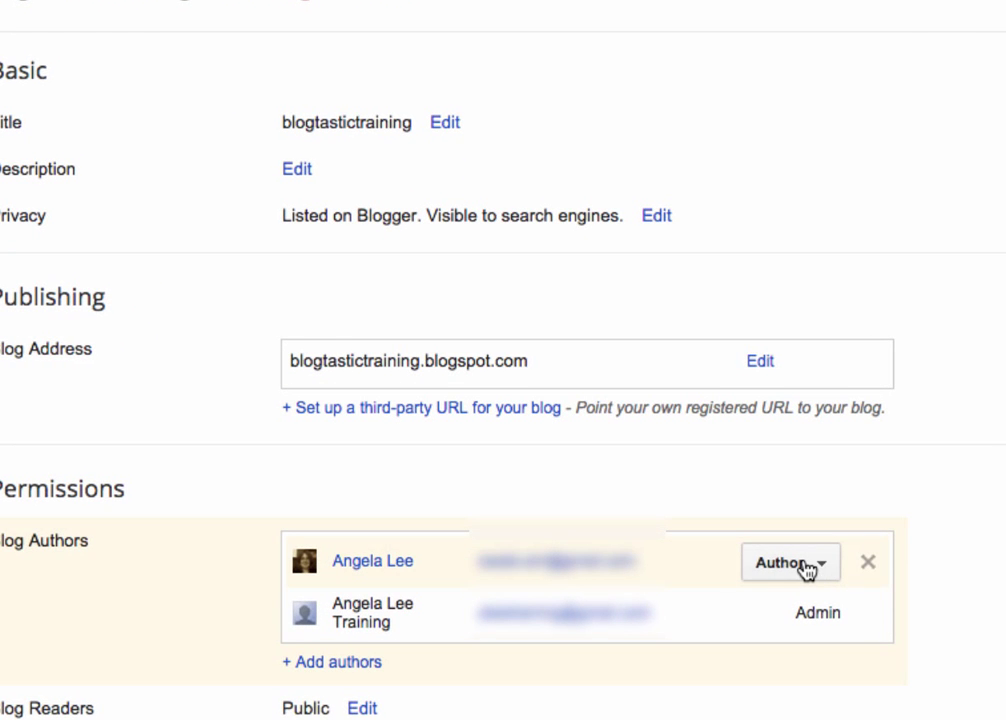
click(807, 565)
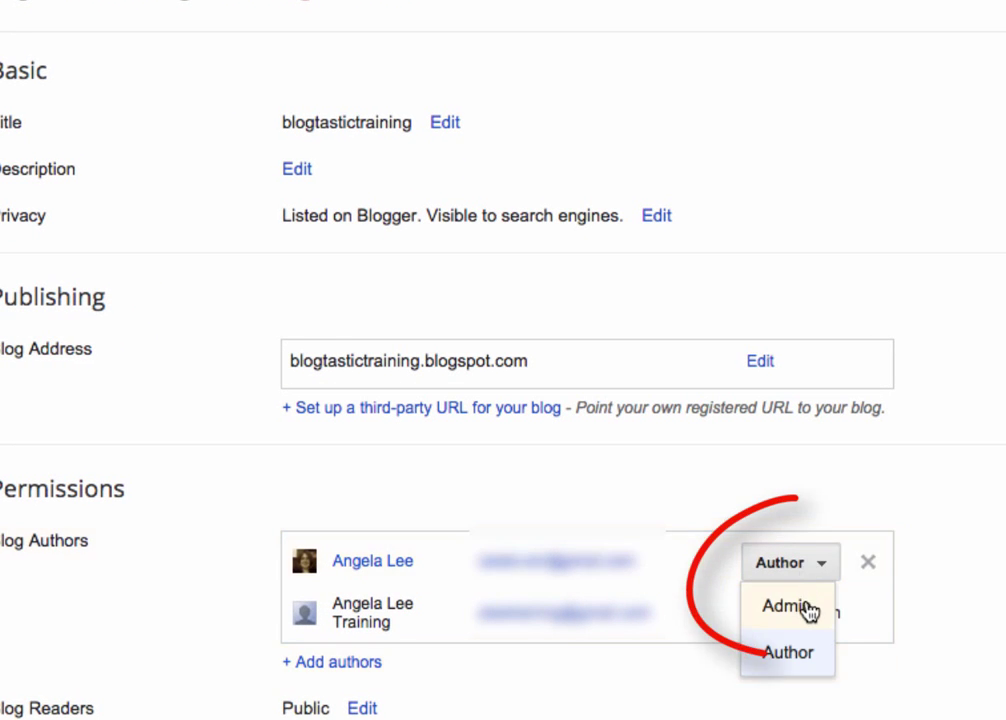
click(786, 606)
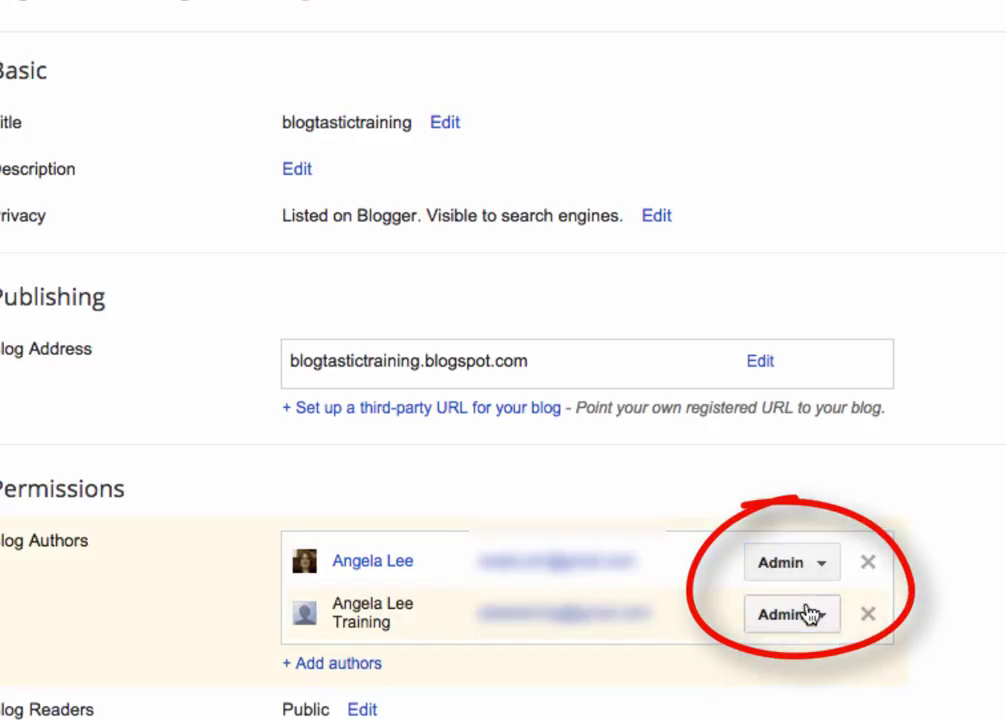